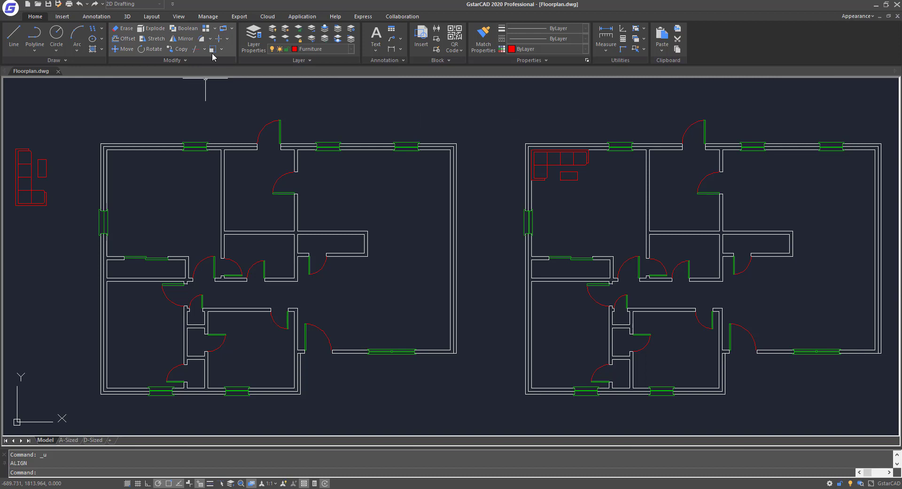
Step: Start Align and window-select the red sofa block as the object to reposition
click(232, 29)
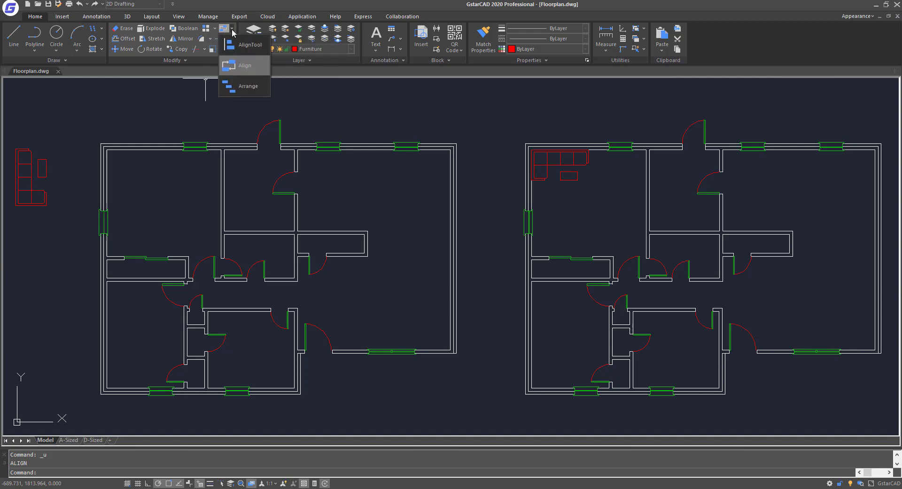
click(244, 65)
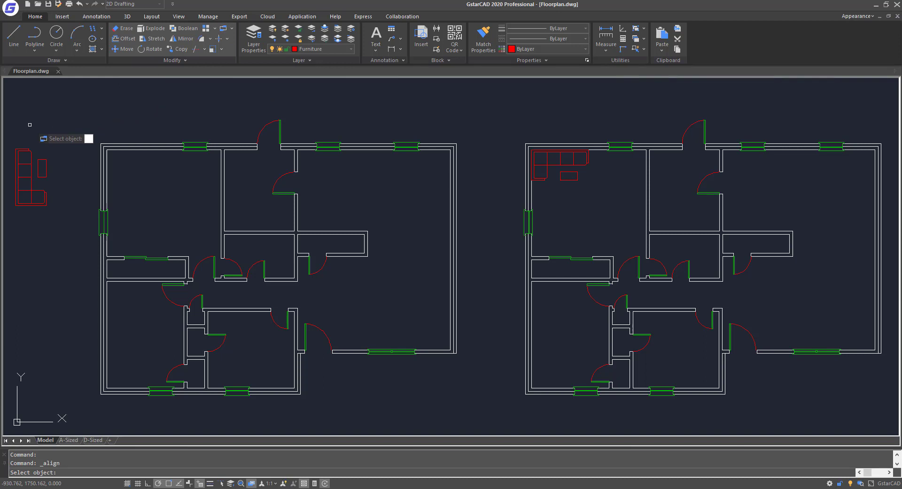
click(11, 138)
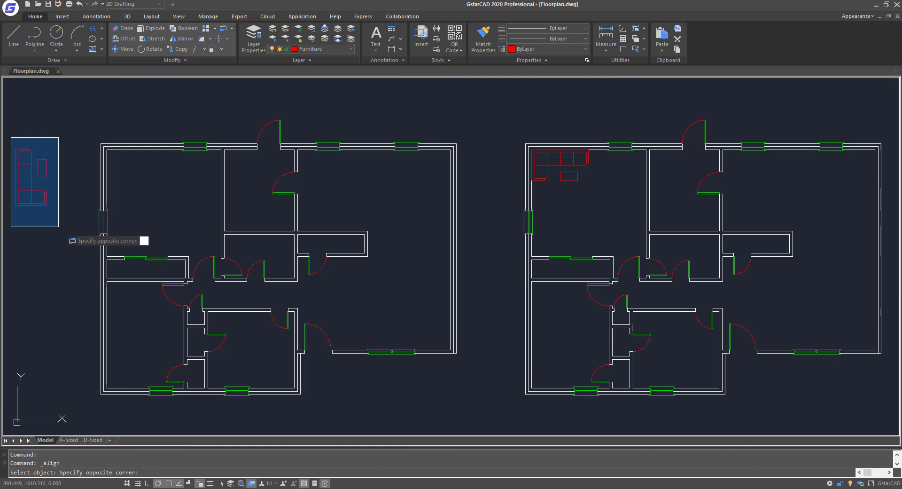
click(59, 227)
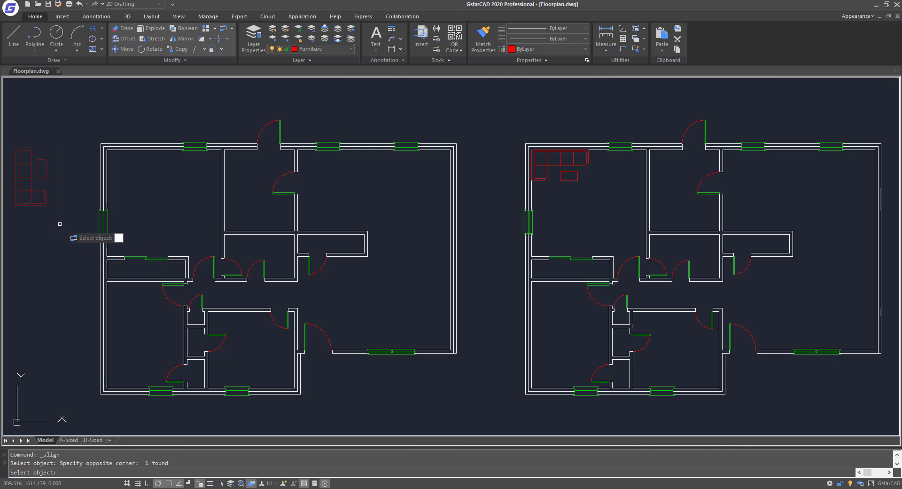
key(Return)
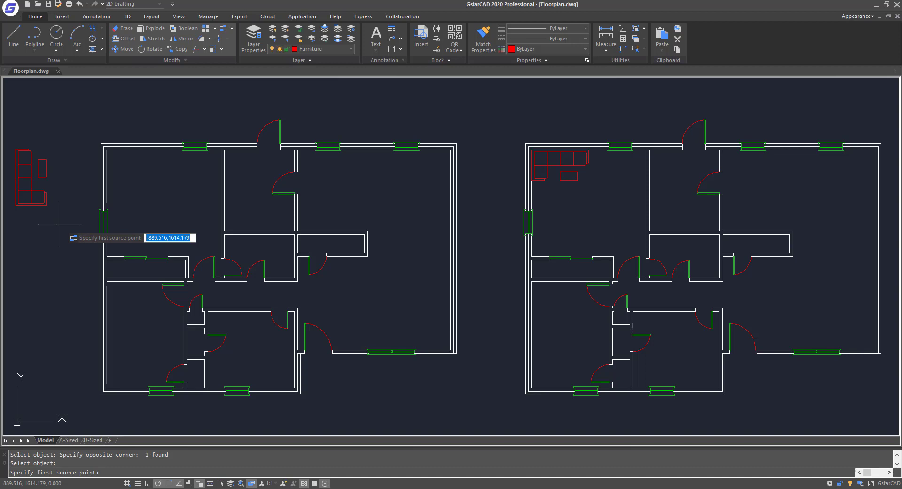
Step: Map the sofa's bottom-left corner to the inner top-left room corner, and its top-left corner to the top wall
scroll(9, 209, up, 2)
scroll(9, 210, up, 6)
scroll(105, 366, down, 4)
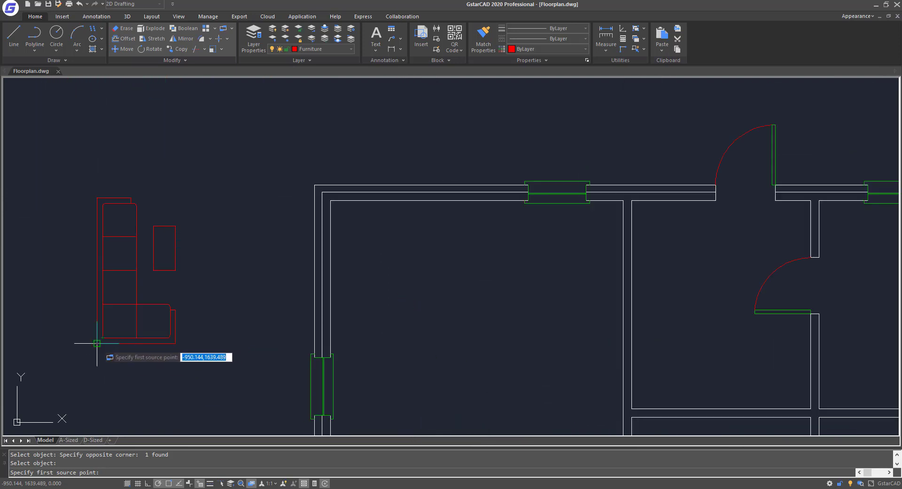
click(97, 343)
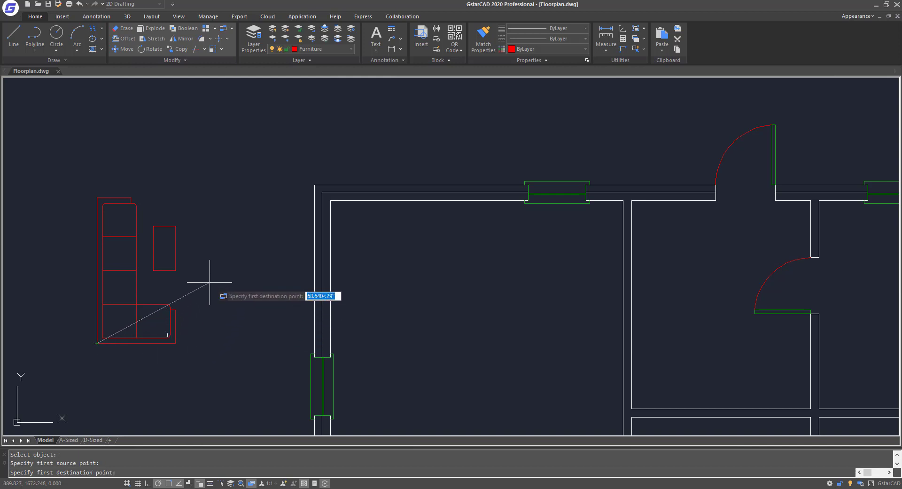
click(330, 200)
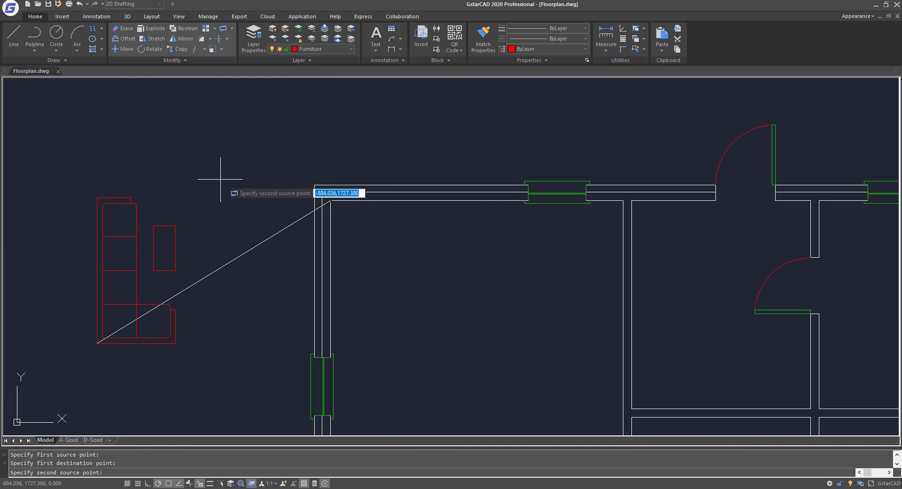
click(97, 197)
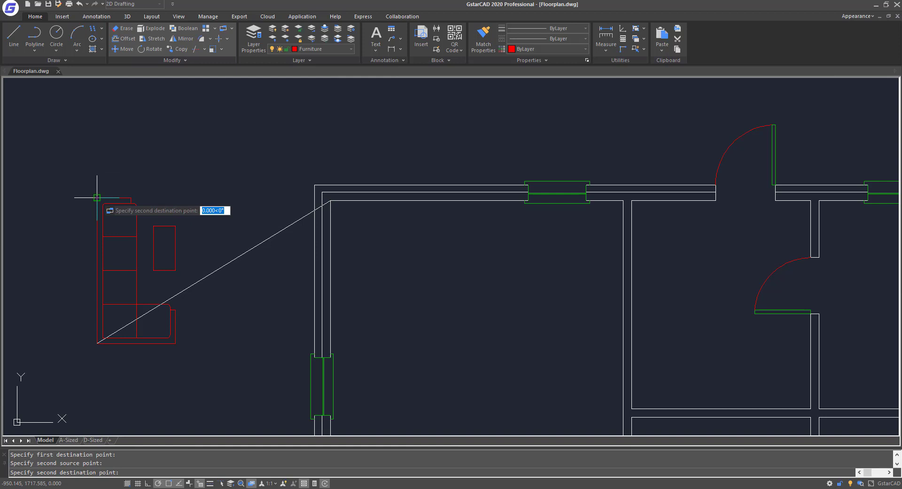
click(623, 200)
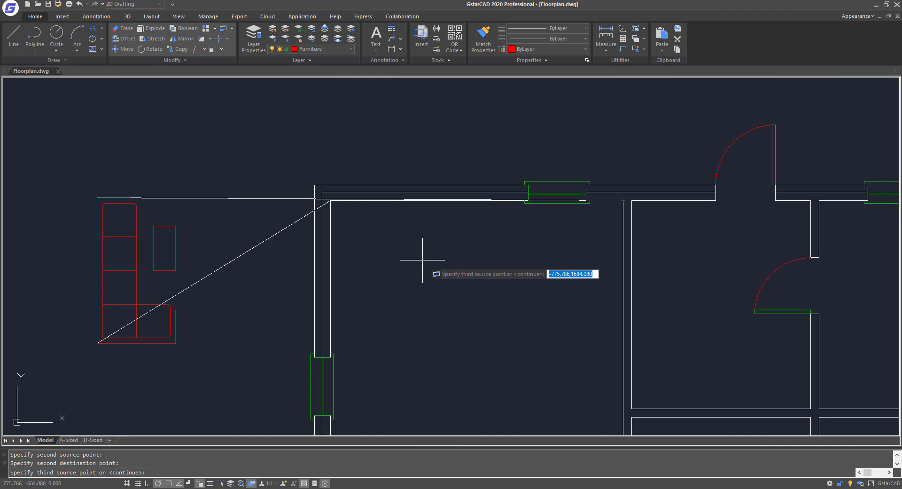
Step: Complete the alignment without scaling, then undo it so the sofa moves back outside the plan
key(Return)
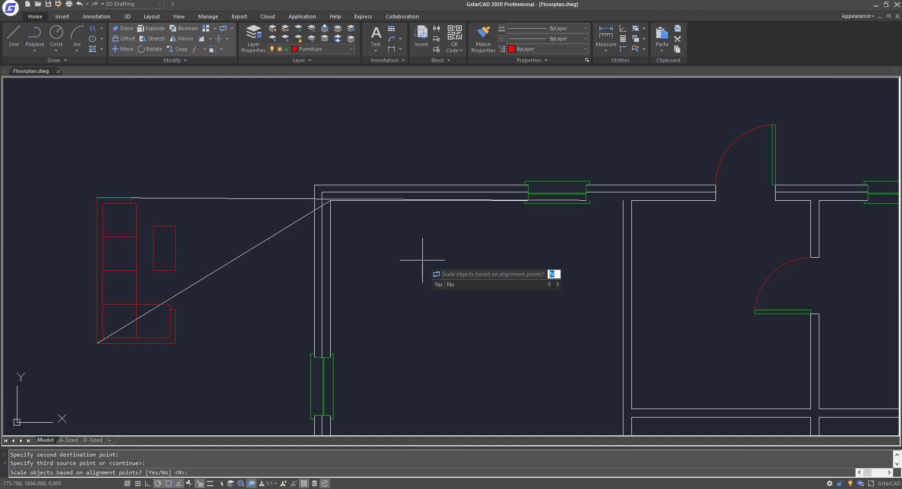
key(Return)
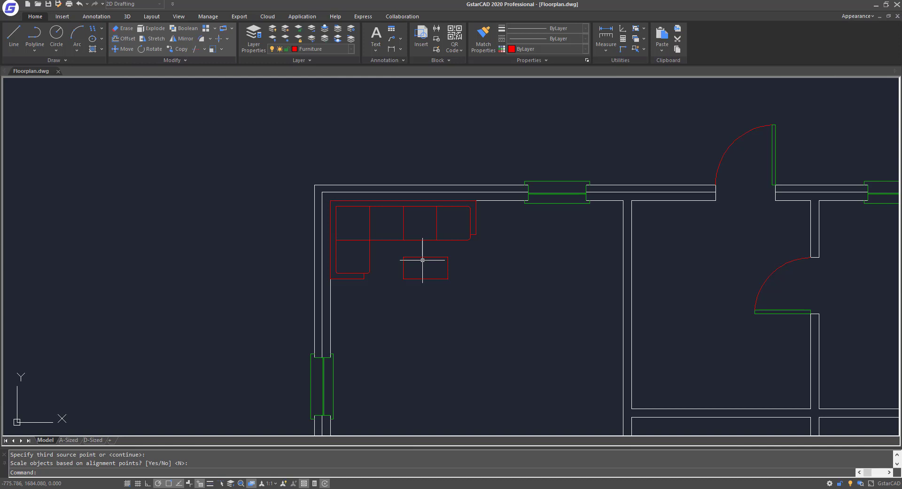
key(ctrl+z)
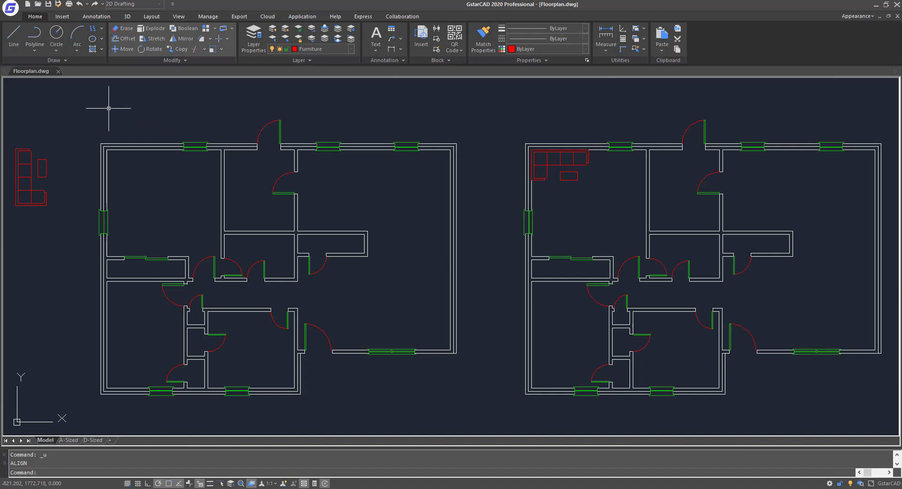
Step: Start Align again with the red sofa block window-selected
click(228, 29)
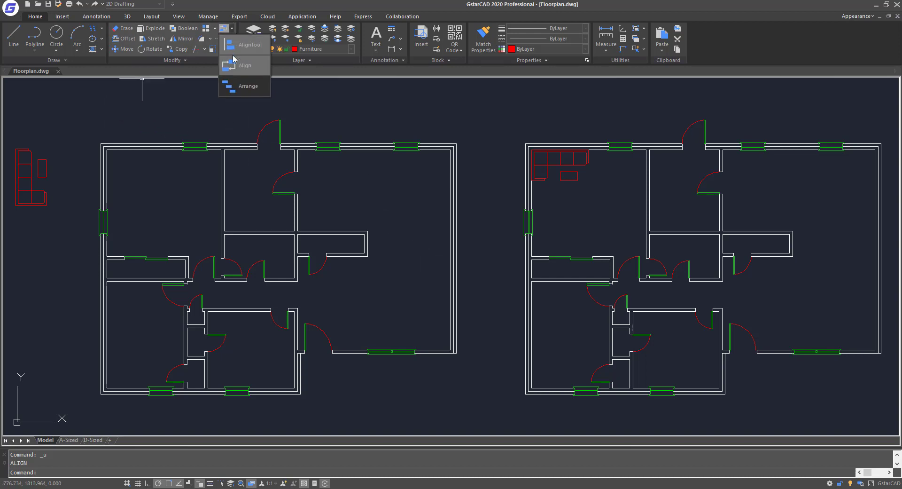
click(235, 69)
click(8, 137)
click(53, 216)
key(Return)
Step: Pair the sofa's bottom-left corner with the room corner and its top-left corner with a Nearest-snapped top-wall point
scroll(18, 191, up, 4)
middle_drag(18, 191, 111, 254)
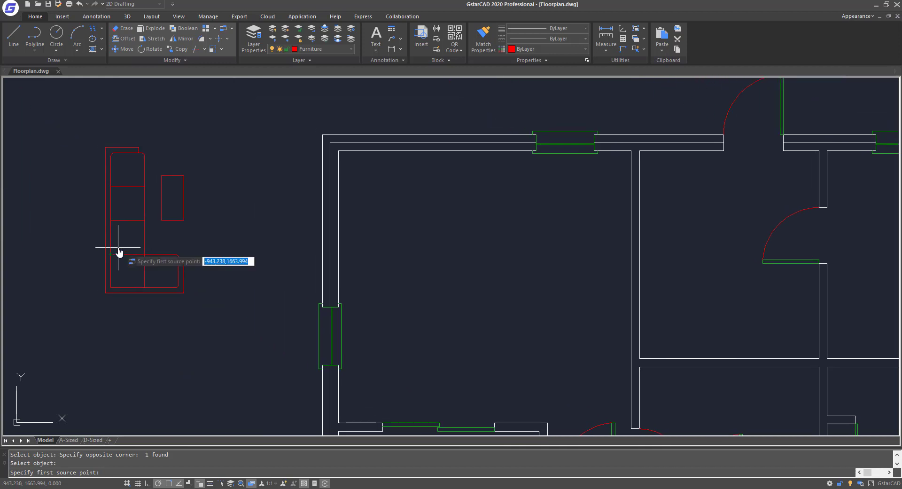
click(104, 292)
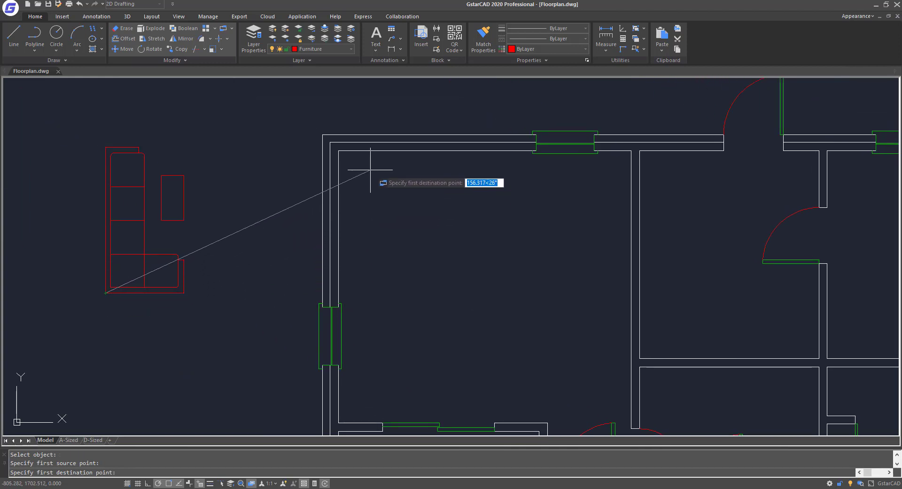
click(338, 151)
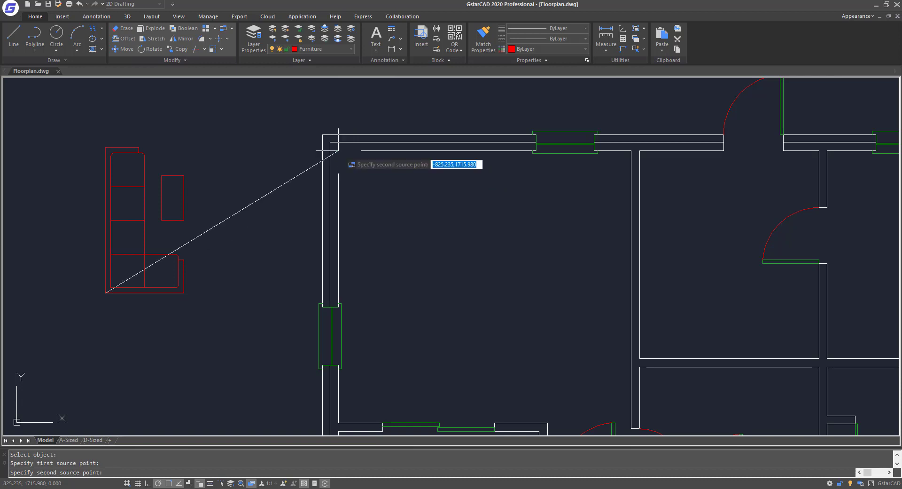
click(105, 147)
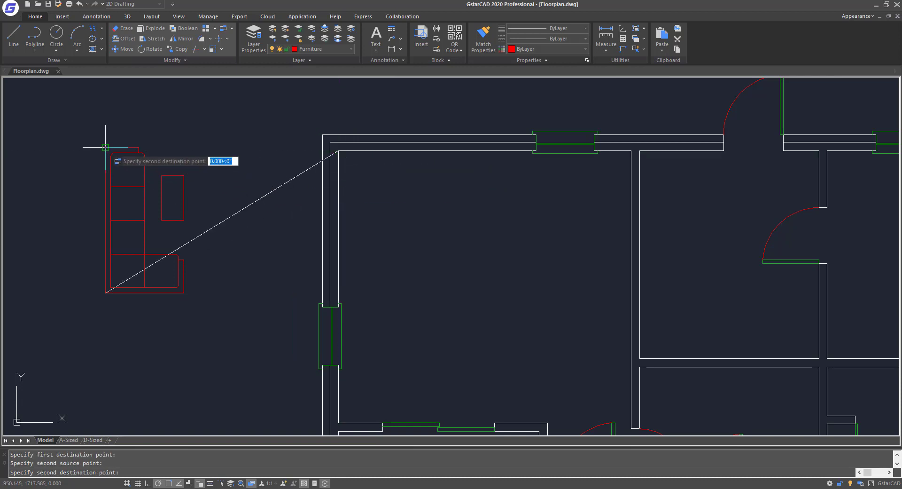
shift+right_click(478, 169)
click(521, 384)
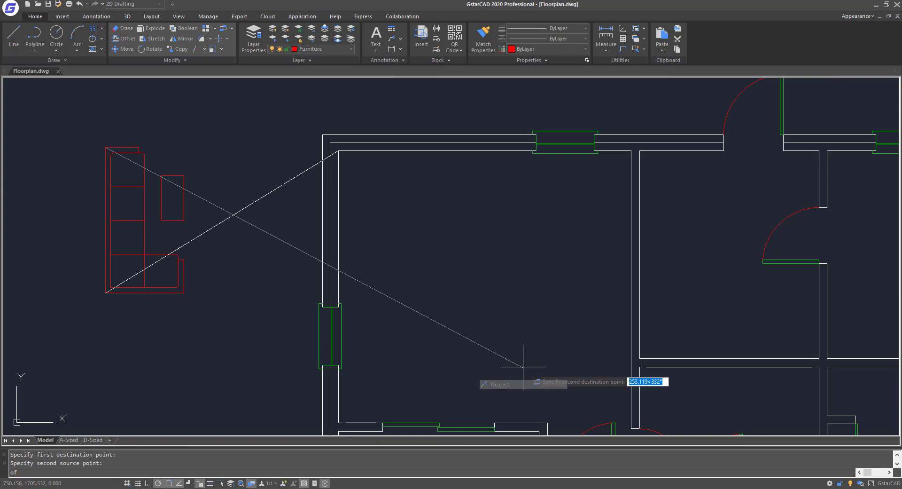
click(524, 149)
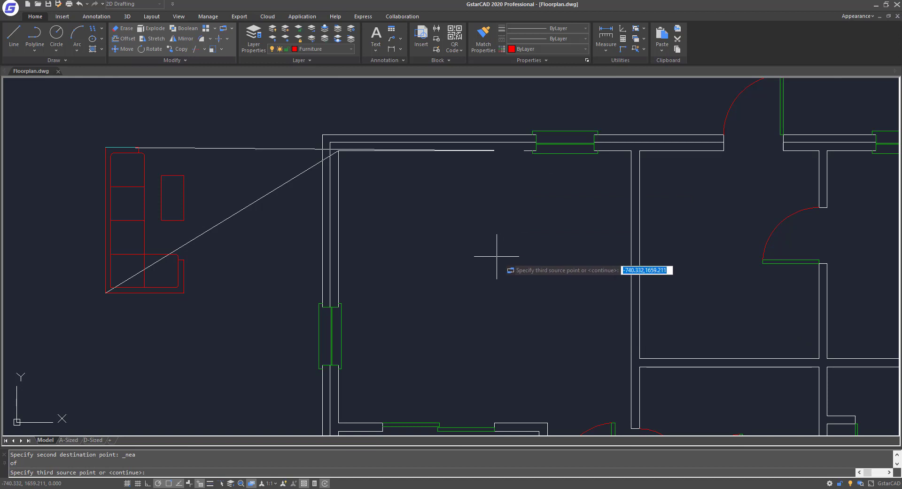
Step: Skip the third source point and answer Y to scale the sofa to the alignment points
key(Return)
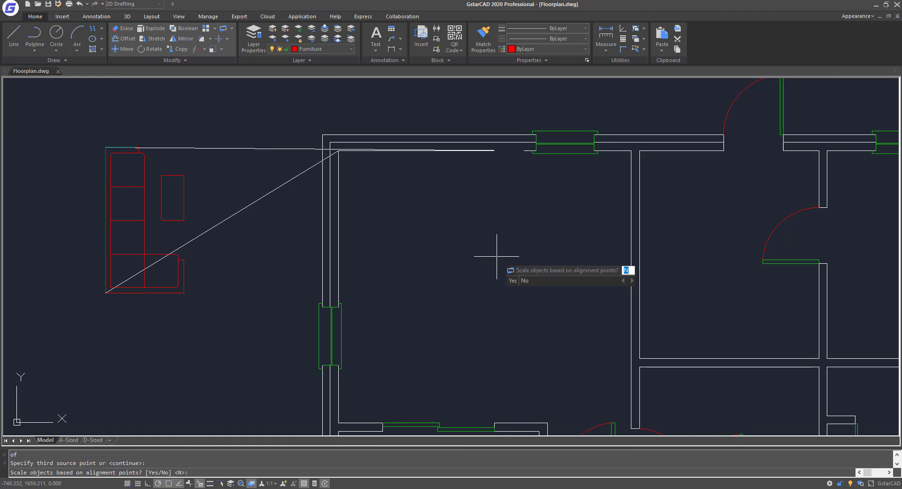
text(y)
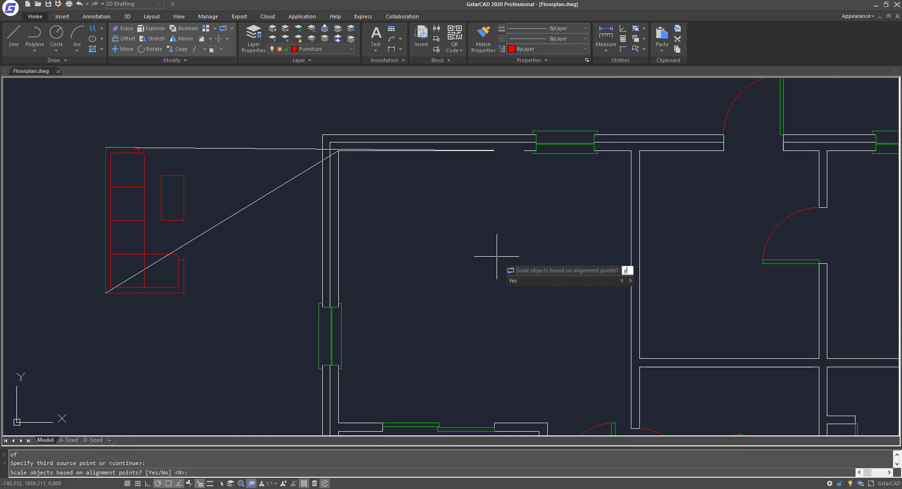